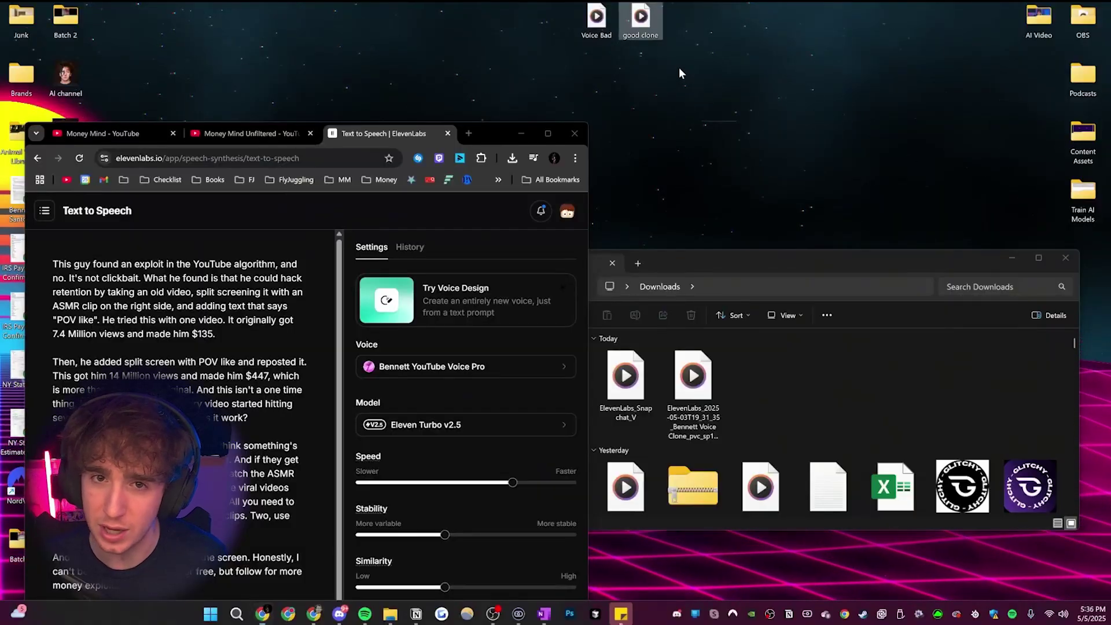
# After briefly selecting the Voice Bad and good clone desktop files, start the Snapchat earnings video.
pyautogui.moveTo(531, 16); pyautogui.dragTo(610, 25)
pyautogui.click(636, 18)
pyautogui.moveTo(535, 51)
pyautogui.mouseDown()
pyautogui.moveTo(535, 37)
pyautogui.moveTo(694, 8)
pyautogui.mouseUp()
pyautogui.click(670, 54)
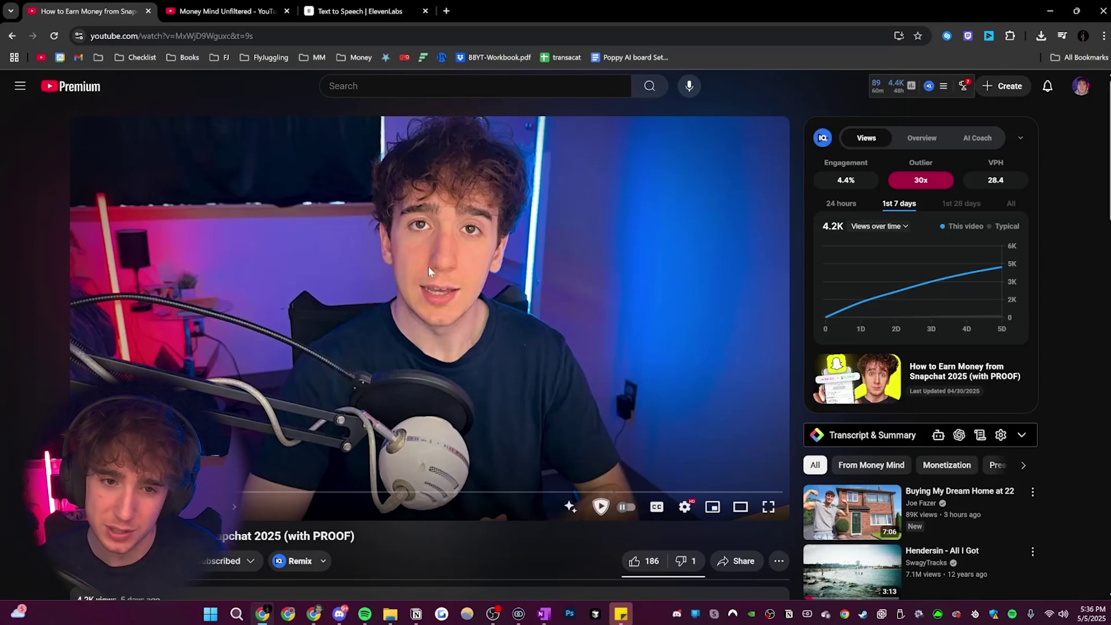
pyautogui.click(491, 288)
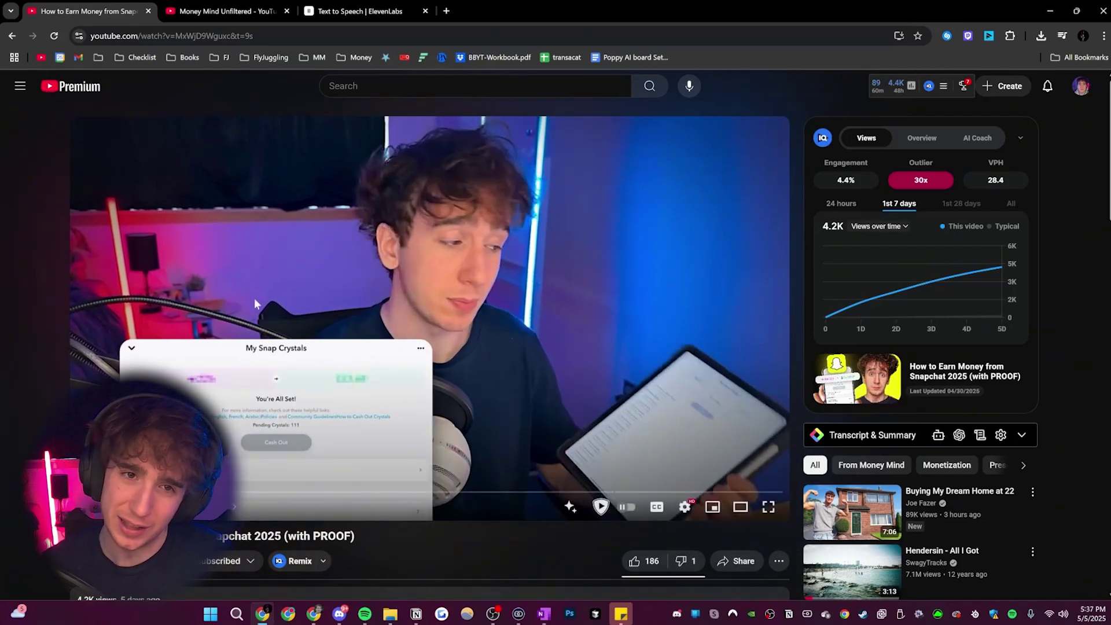
# In ElevenLabs, go to Voices, add a new voice, and pick Instant Voice Clone.
pyautogui.click(370, 11)
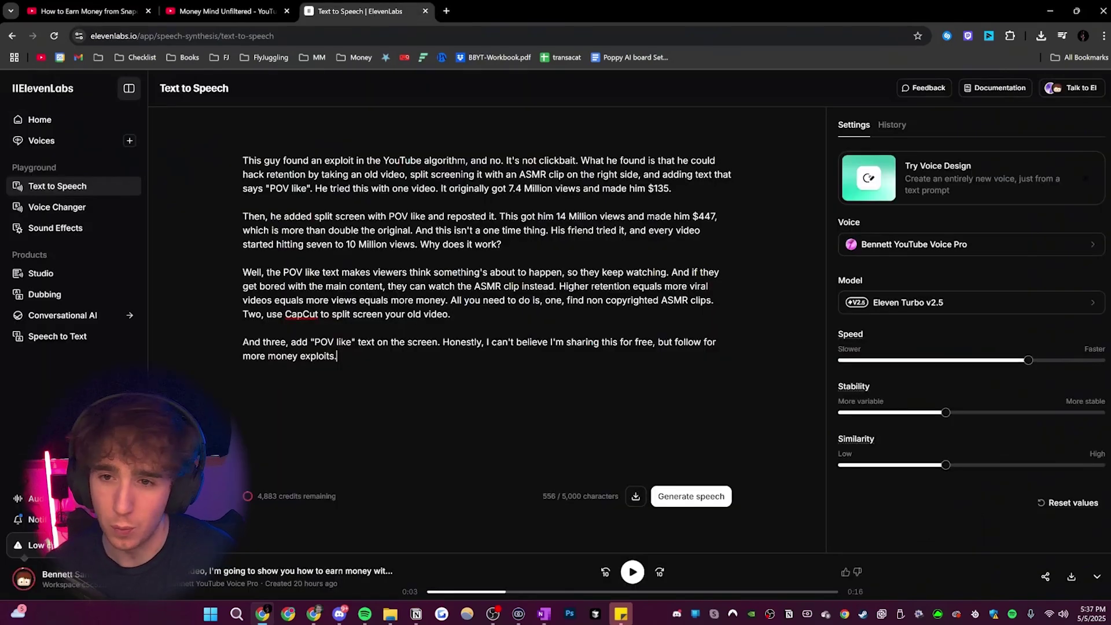
pyautogui.click(987, 244)
pyautogui.click(927, 214)
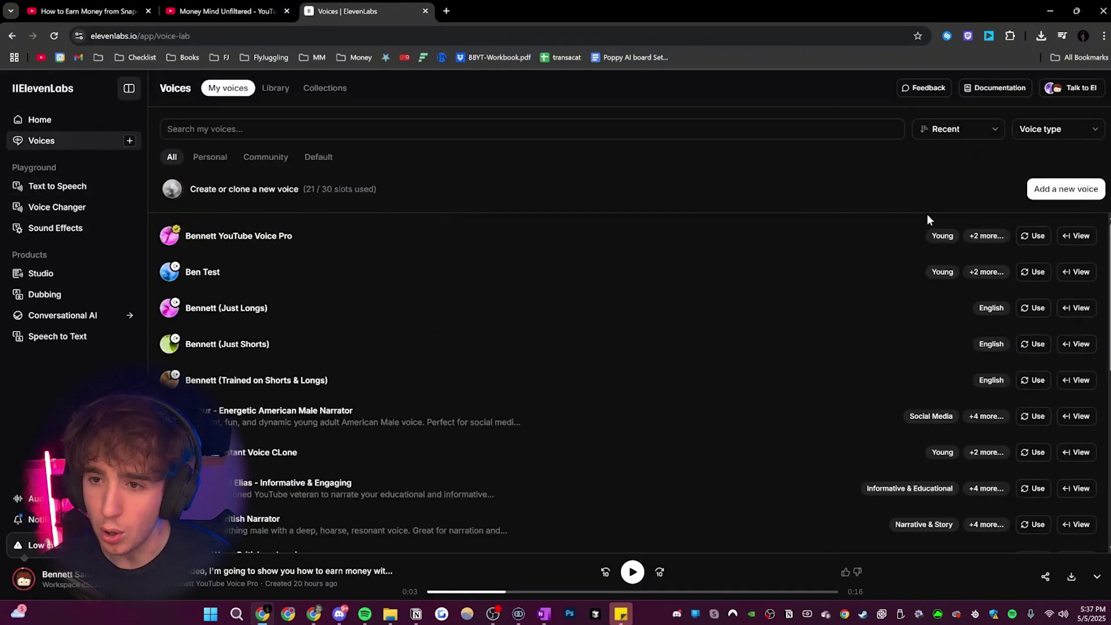
pyautogui.click(1090, 195)
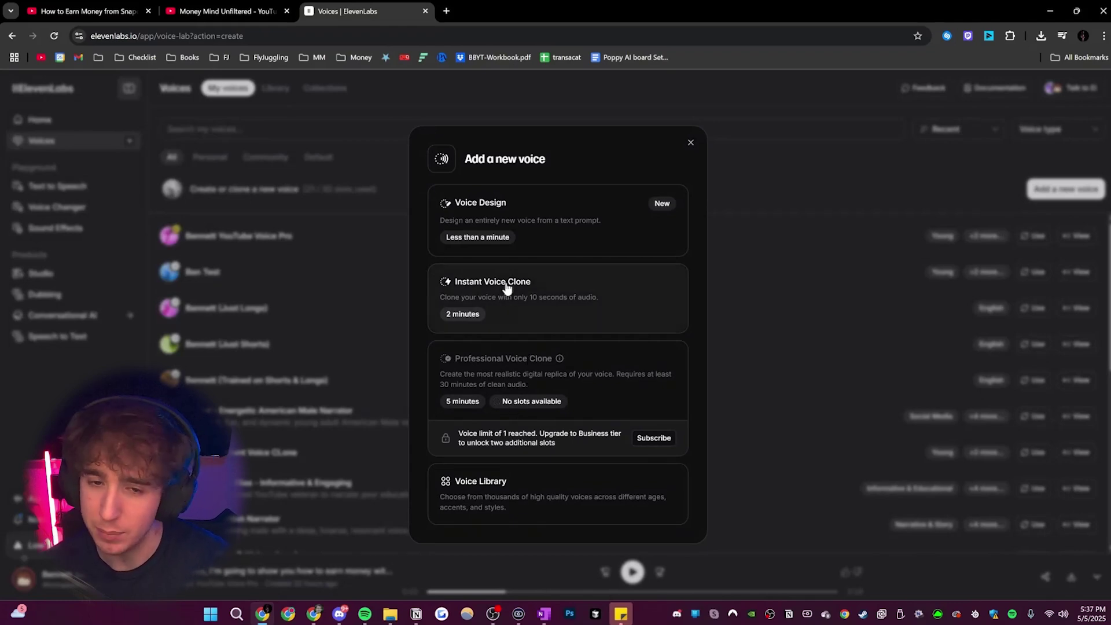
pyautogui.click(508, 311)
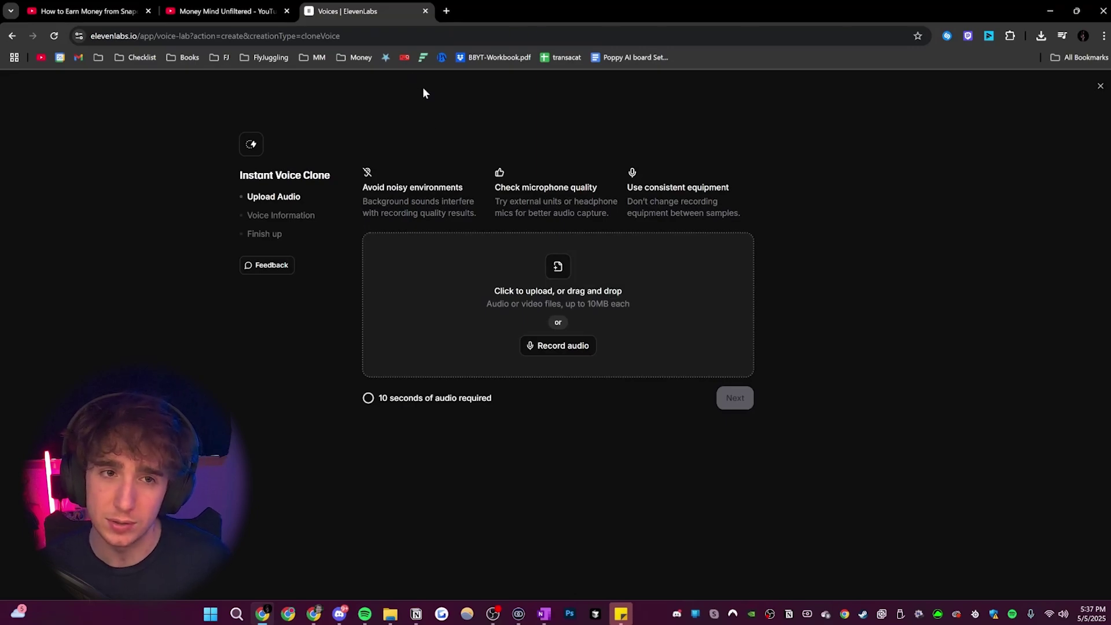
# Browse to the Money Mind Unfiltered channel's videos, then go back to the ElevenLabs upload page.
pyautogui.click(110, 7)
pyautogui.click(226, 11)
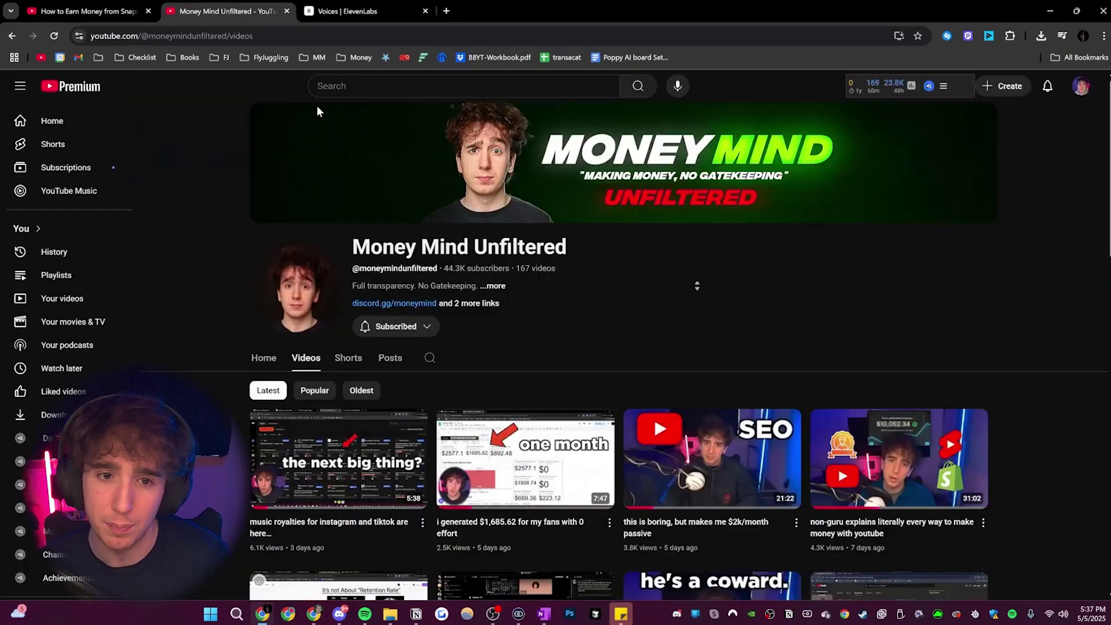
pyautogui.scroll(-4, 378, 173)
pyautogui.scroll(4, 466, 301)
pyautogui.click(118, 7)
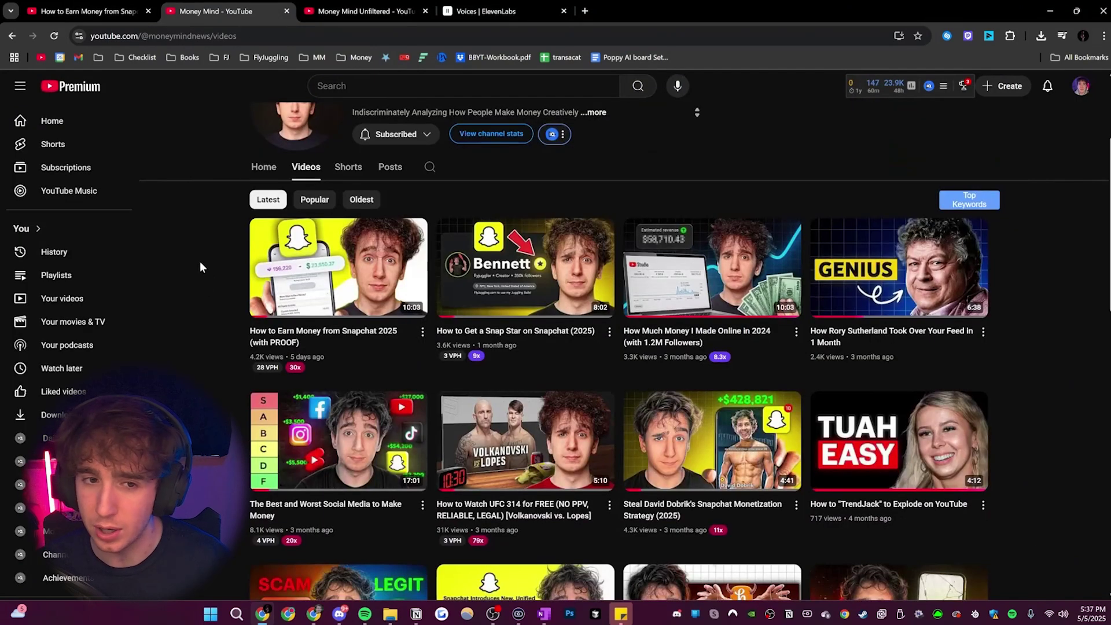
pyautogui.moveTo(191, 268); pyautogui.dragTo(1055, 453)
pyautogui.click(1046, 463)
pyautogui.click(498, 11)
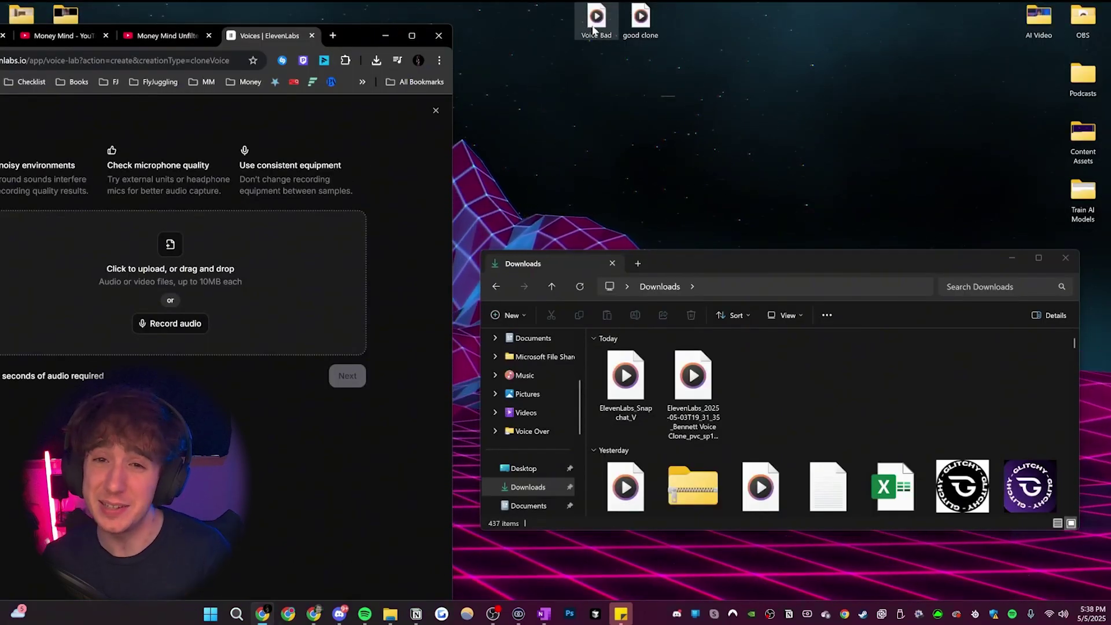
# Play Voice Bad, then good clone, pause it, move the player aside, and maximize the browser.
pyautogui.doubleClick(595, 21)
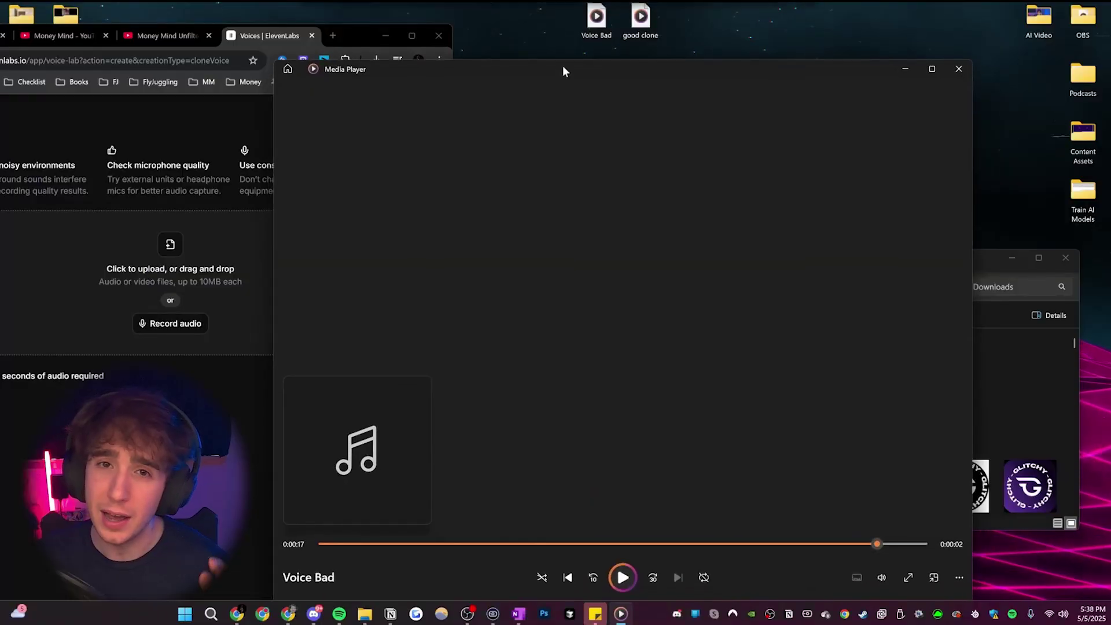
pyautogui.doubleClick(654, 21)
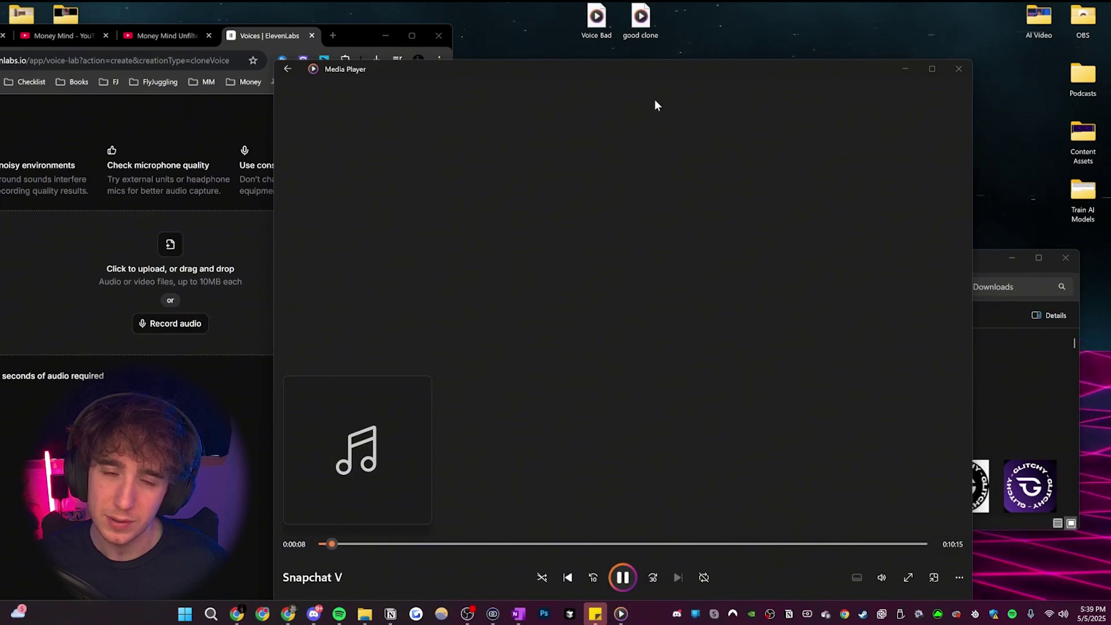
pyautogui.moveTo(699, 78); pyautogui.dragTo(701, 51)
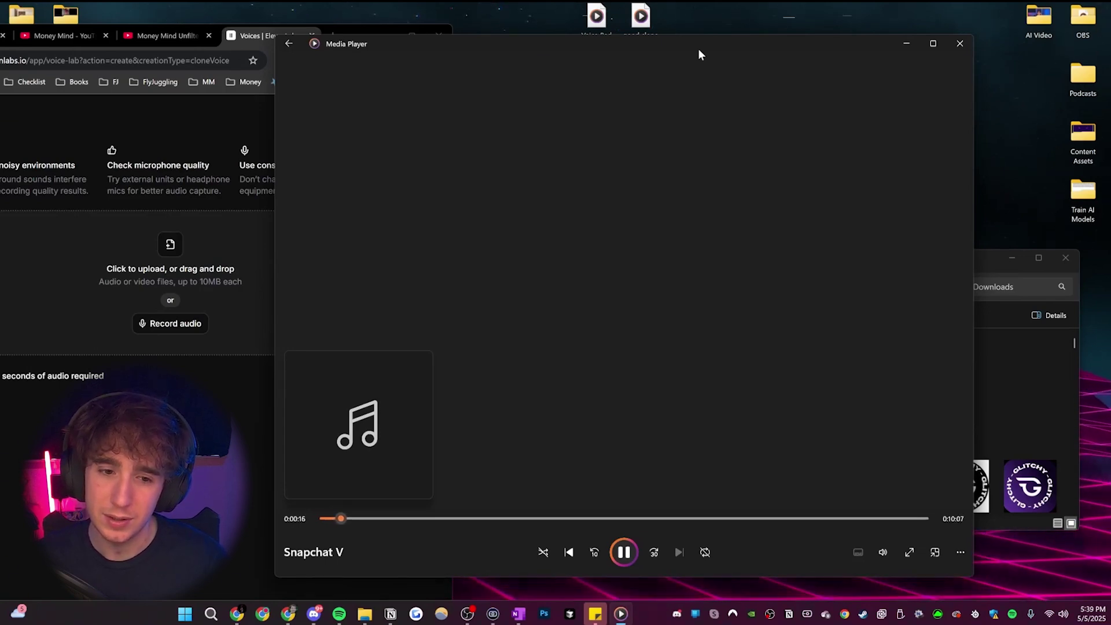
pyautogui.click(499, 87)
pyautogui.moveTo(583, 54); pyautogui.dragTo(705, 53)
pyautogui.moveTo(357, 36); pyautogui.dragTo(573, 8)
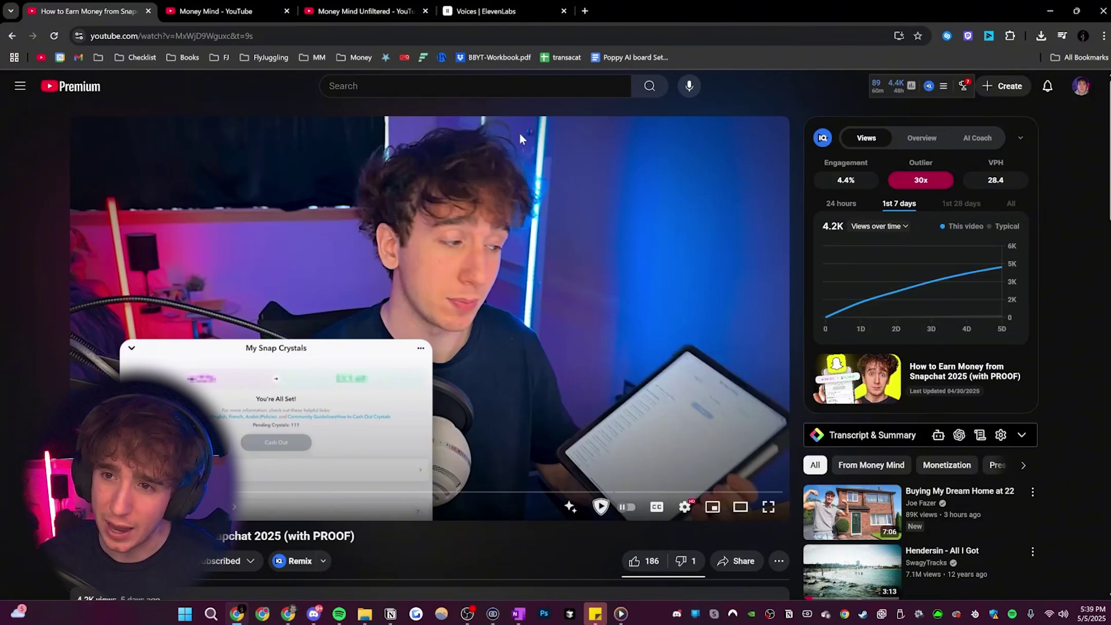
# Go back to the ElevenLabs upload tab, restore the browser window, then maximize it again.
pyautogui.click(496, 11)
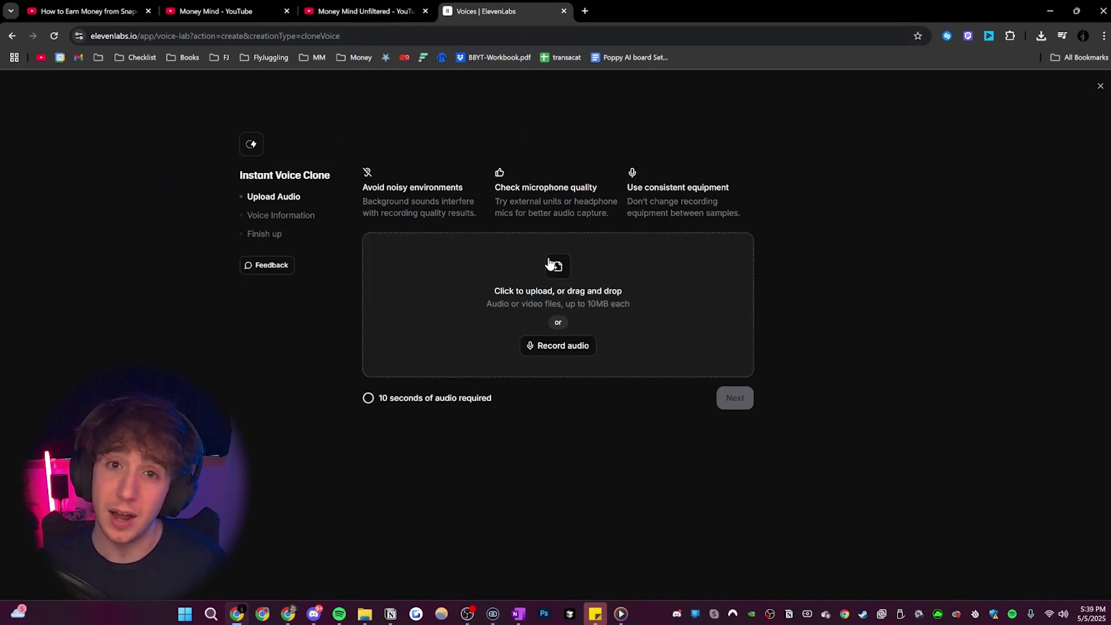
pyautogui.moveTo(877, 15); pyautogui.dragTo(603, 184)
pyautogui.doubleClick(602, 183)
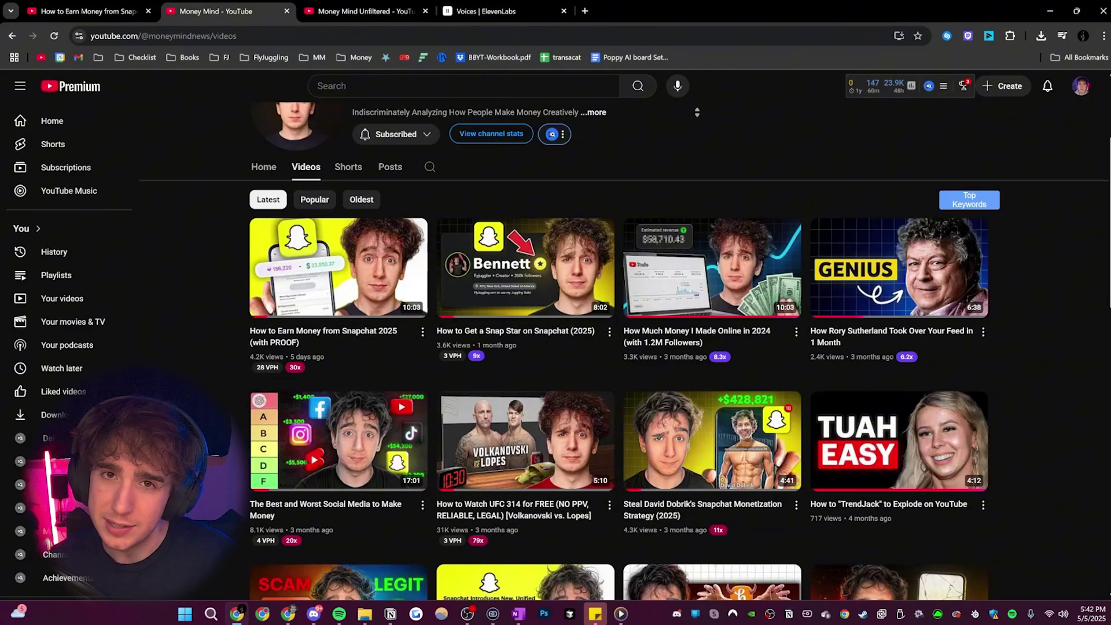
# Open 'The Best and Worst Social Media to Make Money' in its own tab and show its transcript from 00:00.
pyautogui.middleClick(309, 453)
pyautogui.click(346, 13)
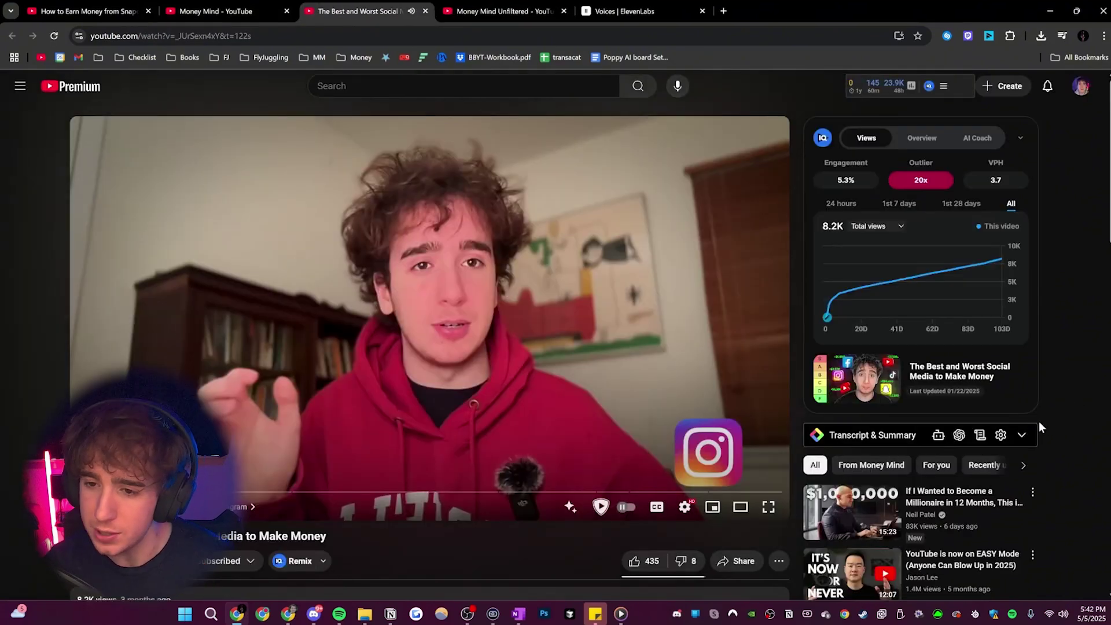
pyautogui.click(1022, 435)
pyautogui.scroll(-2, 1015, 398)
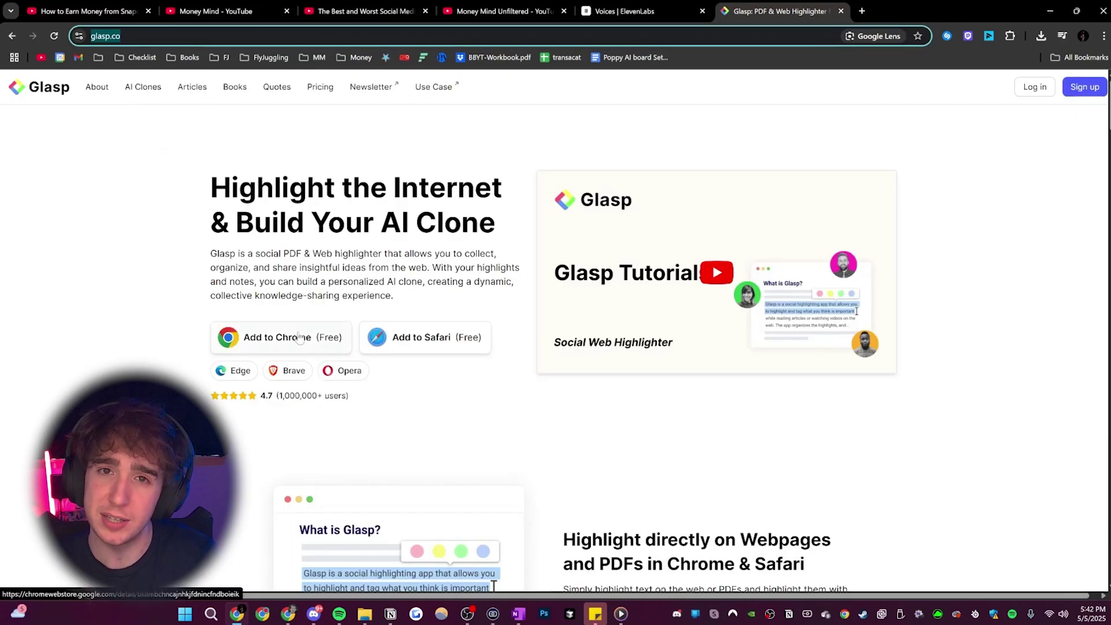
pyautogui.click(361, 11)
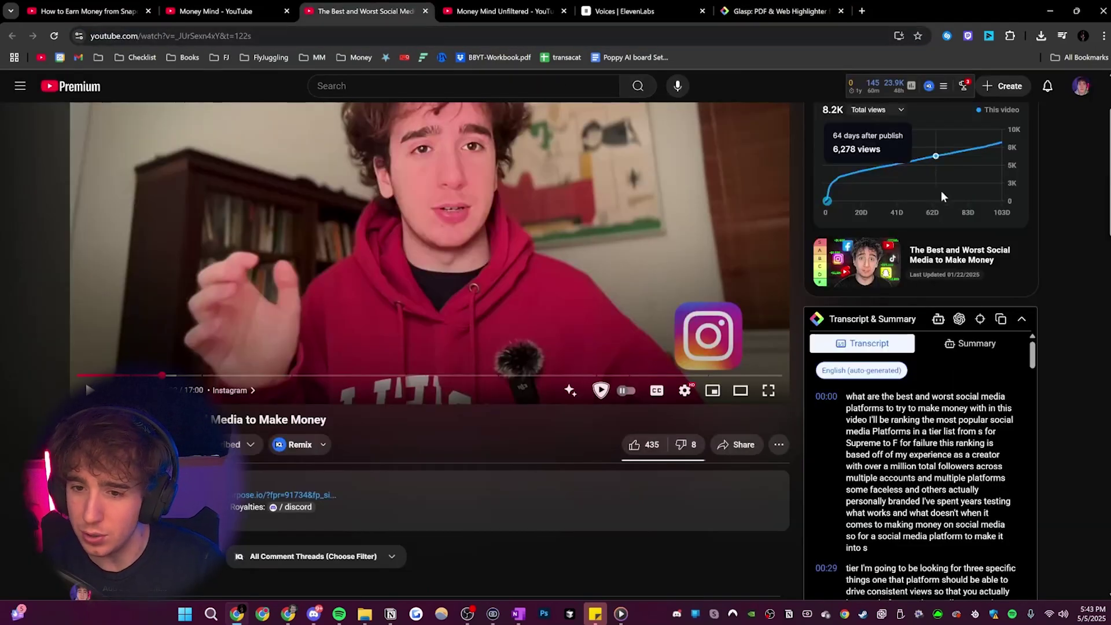
pyautogui.scroll(-2, 1022, 327)
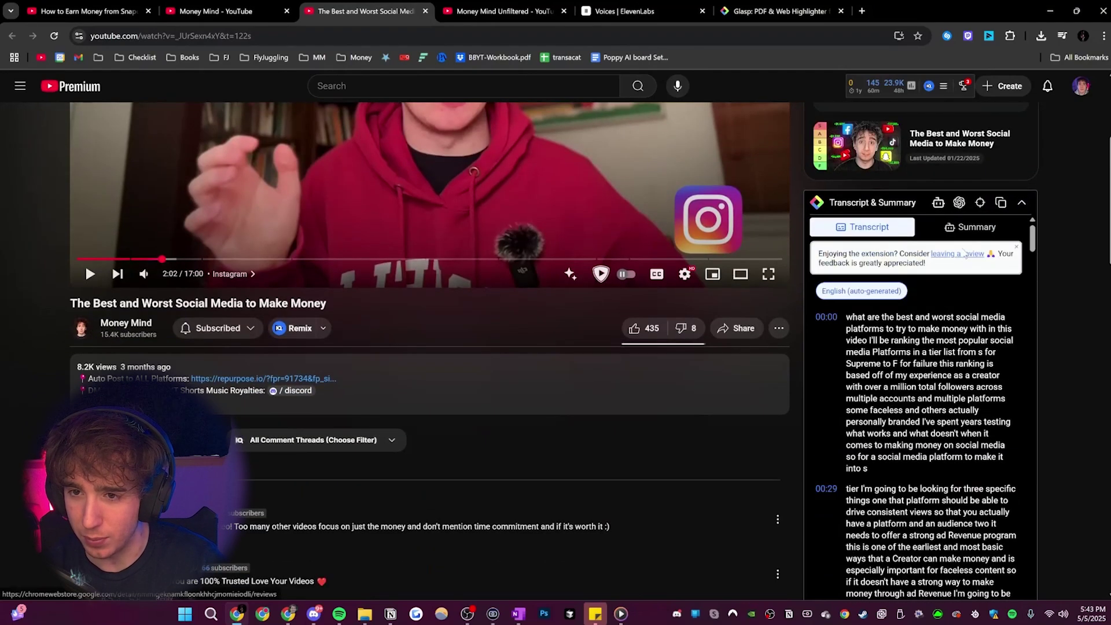
pyautogui.scroll(-10, 920, 301)
pyautogui.scroll(-5, 920, 301)
pyautogui.scroll(20, 919, 300)
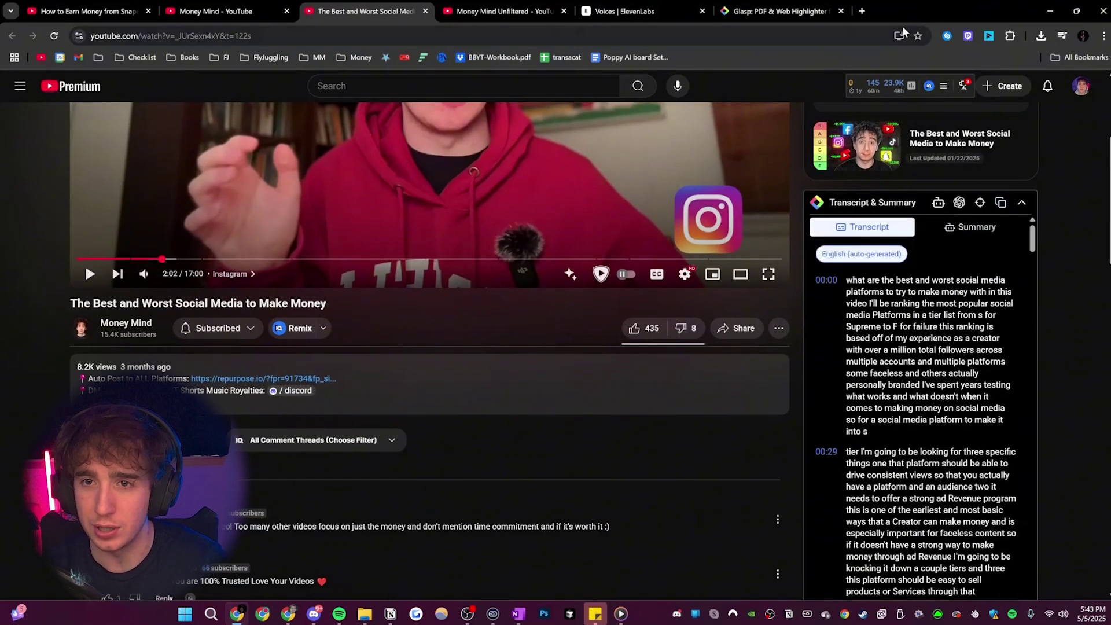
# Open chatgpt.com in a new tab.
pyautogui.click(861, 11)
pyautogui.write('chatgpt.com')
pyautogui.press('Return')
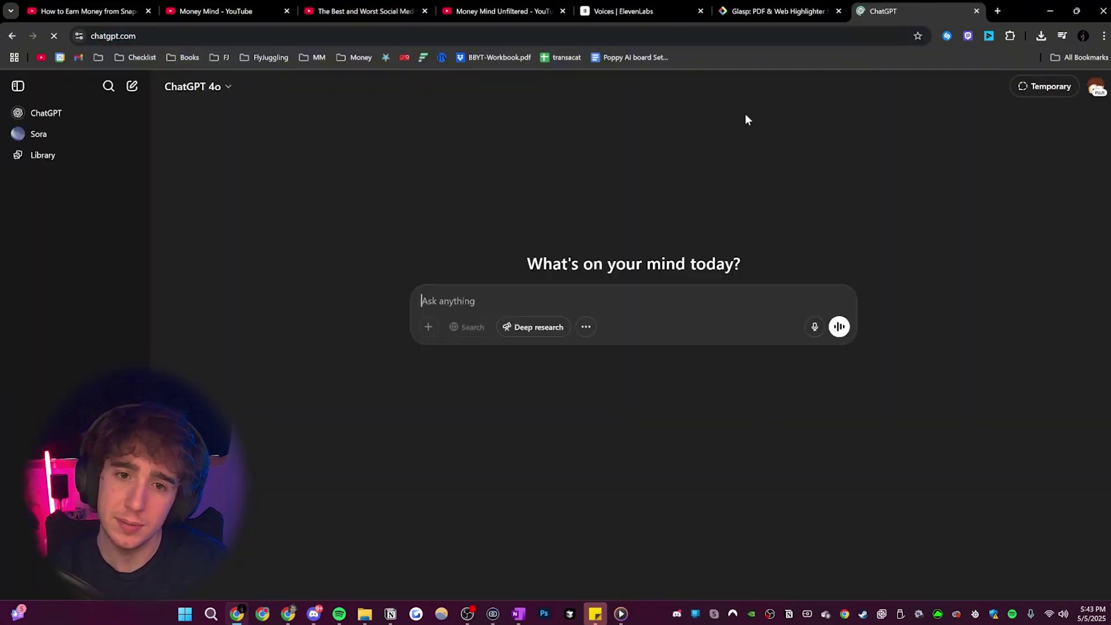
# Paste the transcript and request it without timestamps and with correct punctuation.
pyautogui.hotkey('ctrl', 'v')
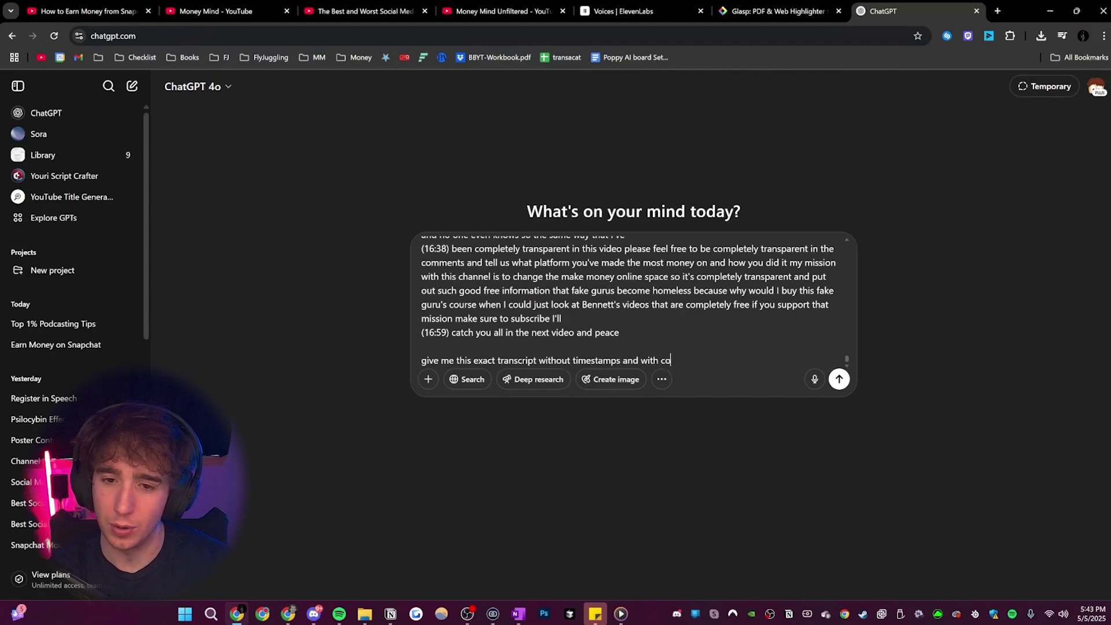
pyautogui.write('tuation')
pyautogui.press('Return')
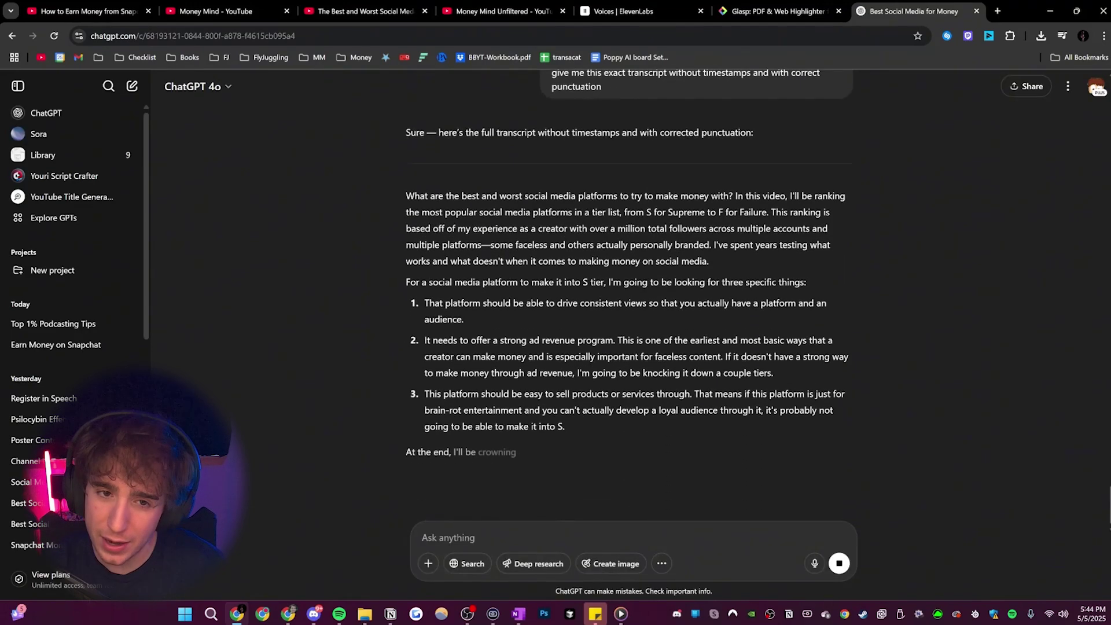
pyautogui.moveTo(406, 195); pyautogui.dragTo(728, 263)
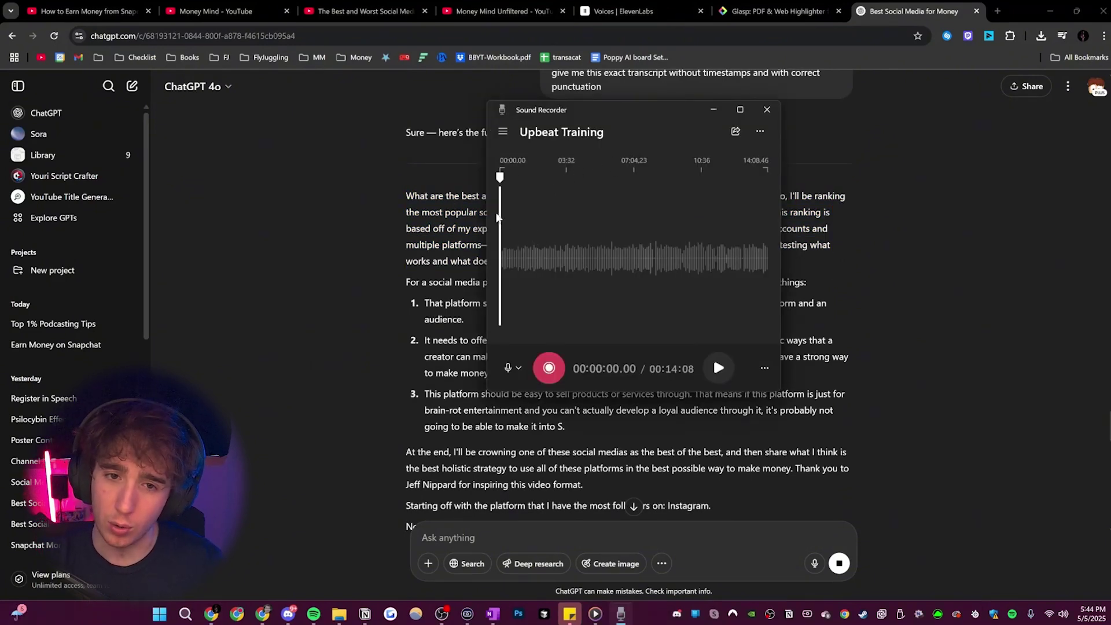
# Rewind the Upbeat Training recording, place Sound Recorder beside the video, and scrub the video forward.
pyautogui.moveTo(500, 174)
pyautogui.mouseDown()
pyautogui.moveTo(695, 175)
pyautogui.moveTo(500, 175)
pyautogui.mouseUp()
pyautogui.moveTo(521, 109); pyautogui.dragTo(717, 114)
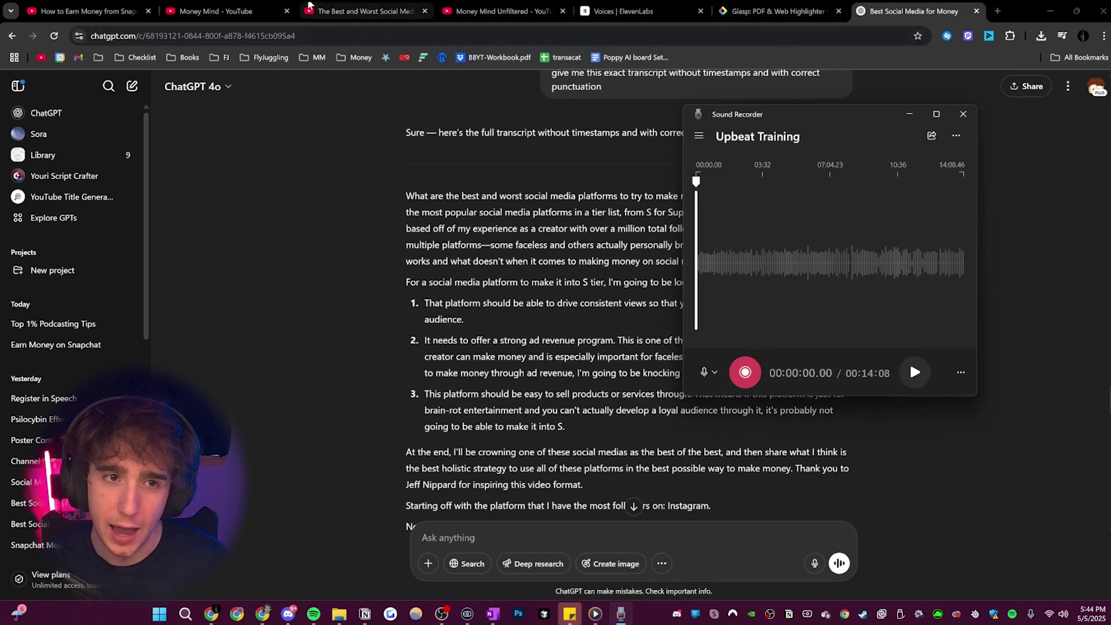
pyautogui.click(365, 11)
pyautogui.scroll(4, 429, 145)
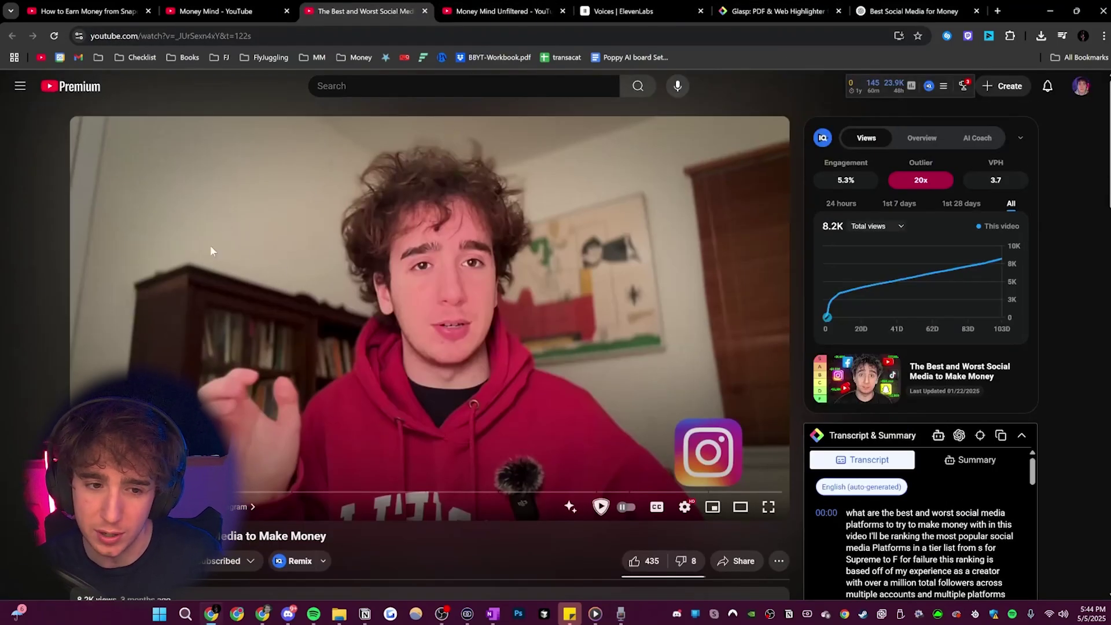
pyautogui.moveTo(149, 491); pyautogui.dragTo(148, 490)
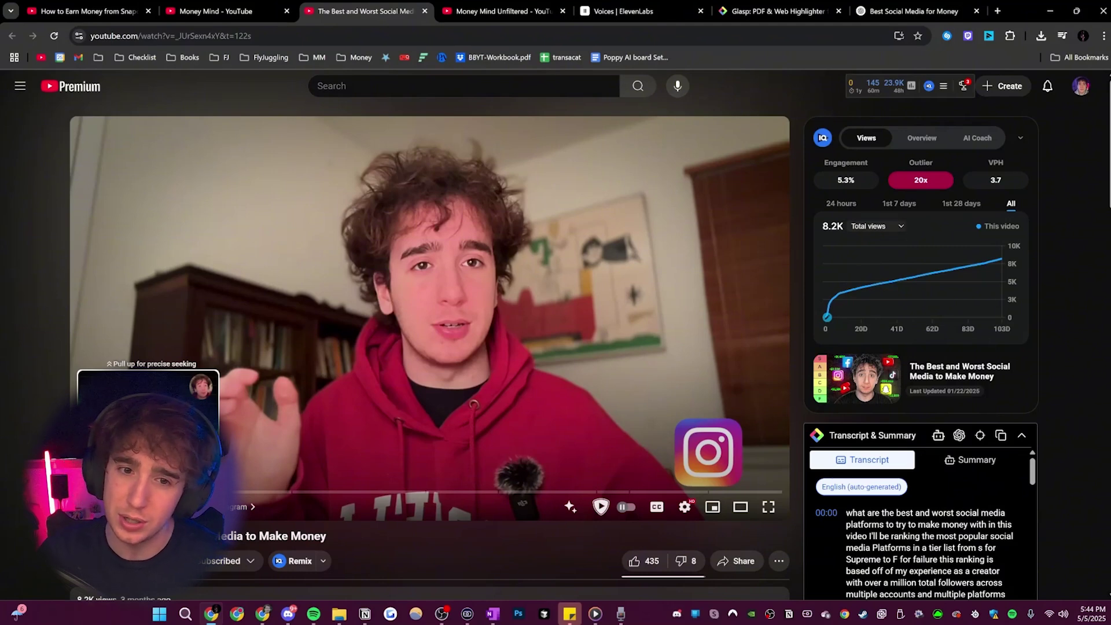
pyautogui.moveTo(148, 491); pyautogui.dragTo(243, 491)
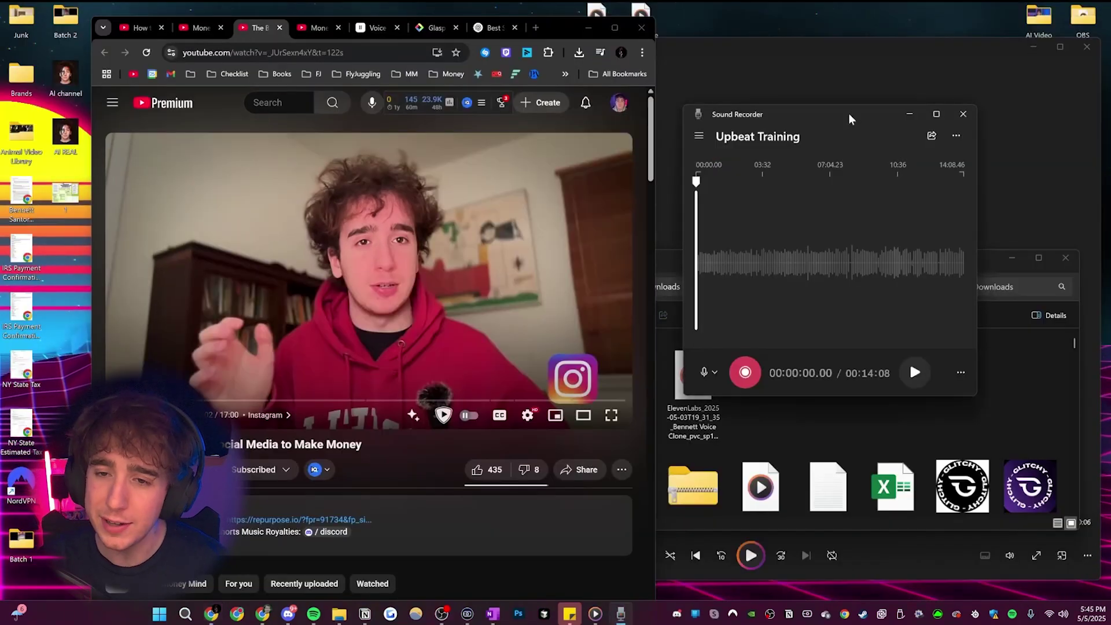
pyautogui.doubleClick(848, 113)
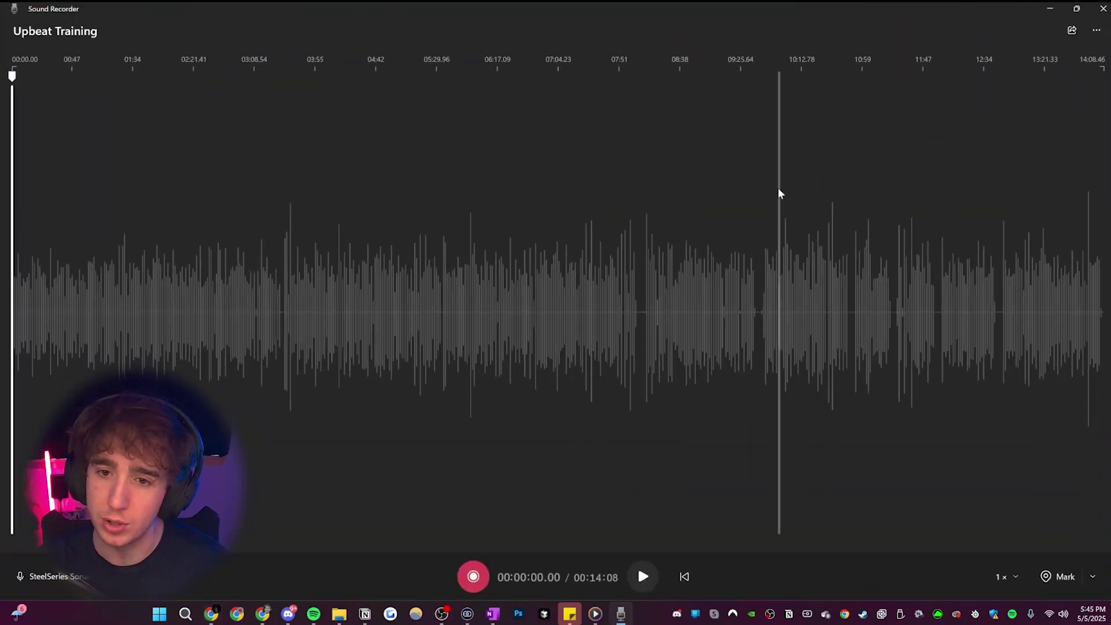
pyautogui.press('super+Down')
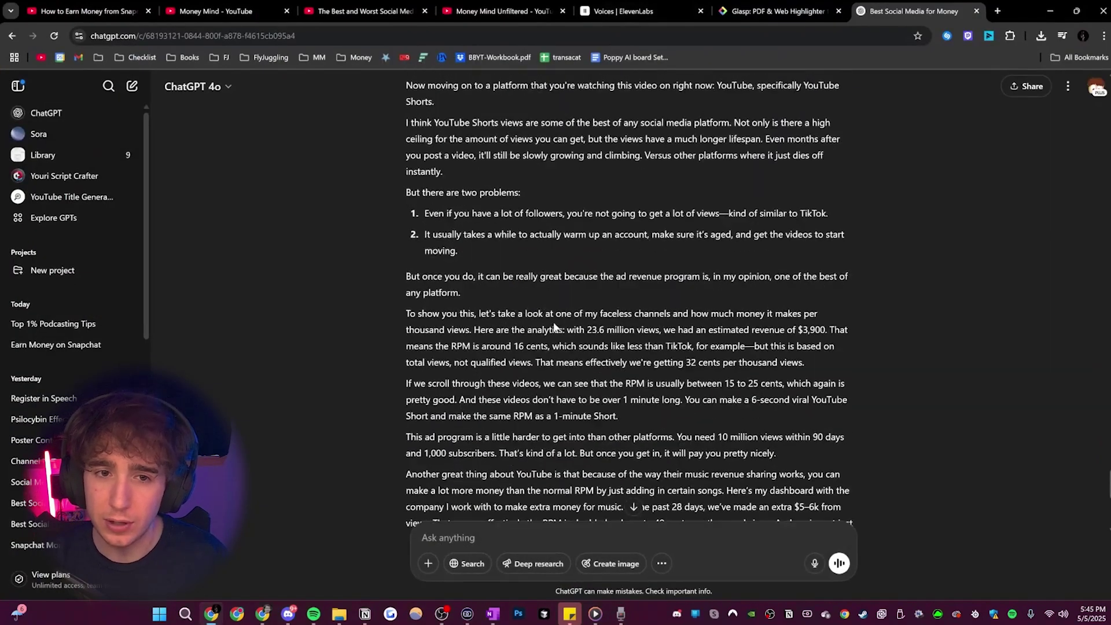
# Scroll ChatGPT's cleaned transcript, briefly selecting the faceless channel earnings sentence, then return to ElevenLabs.
pyautogui.scroll(9, 407, 315)
pyautogui.scroll(-3, 407, 316)
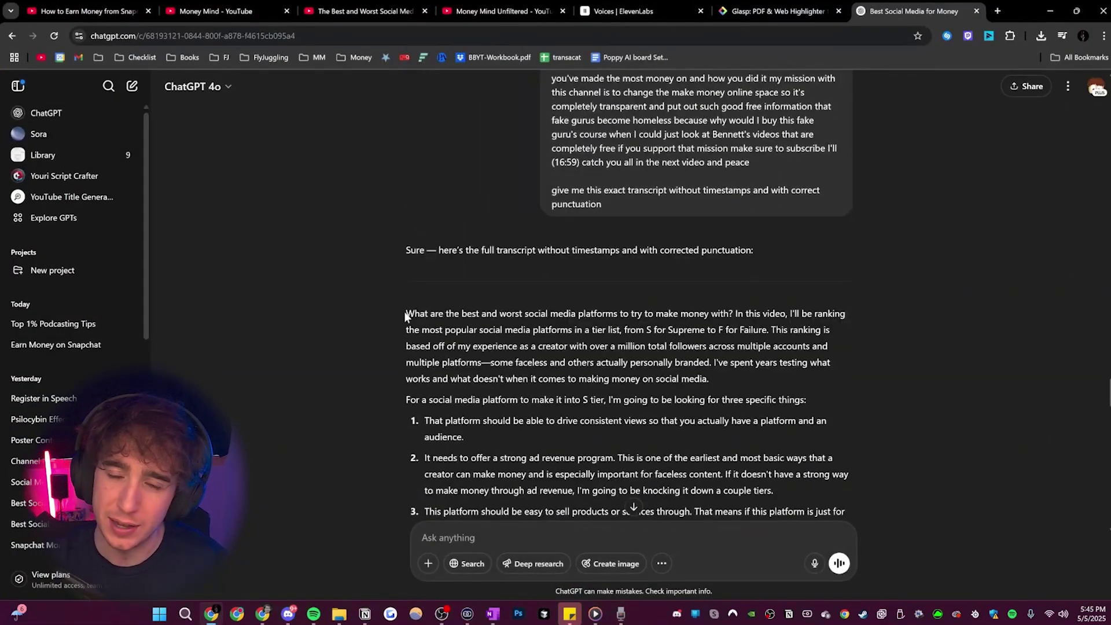
pyautogui.scroll(-5, 629, 301)
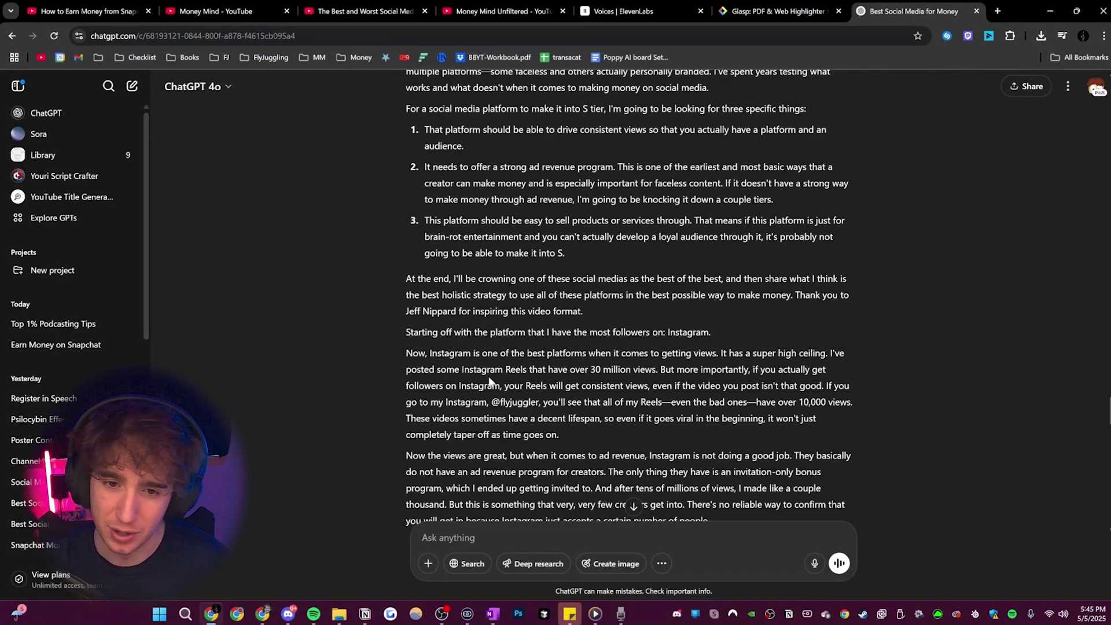
pyautogui.scroll(4, 443, 267)
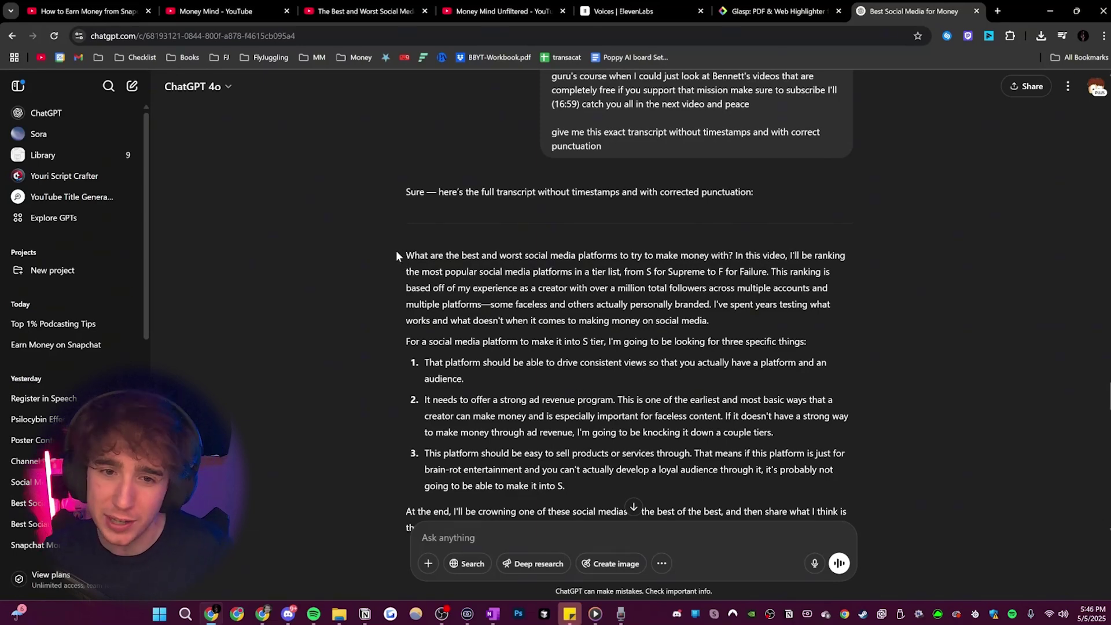
pyautogui.scroll(-15, 628, 301)
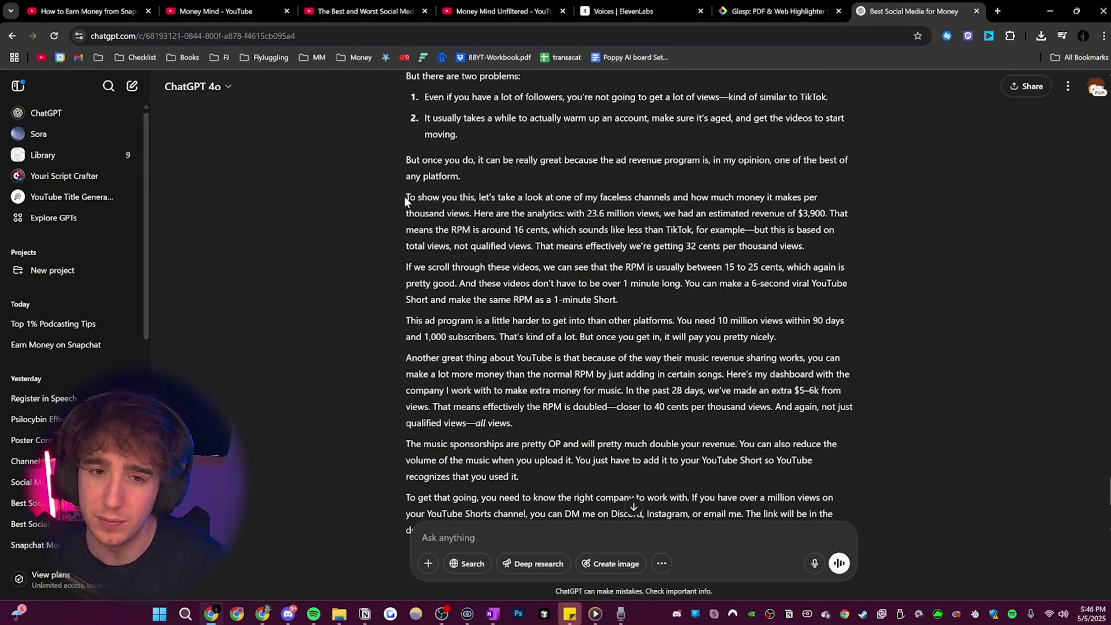
pyautogui.moveTo(406, 200); pyautogui.dragTo(493, 208)
pyautogui.click(445, 210)
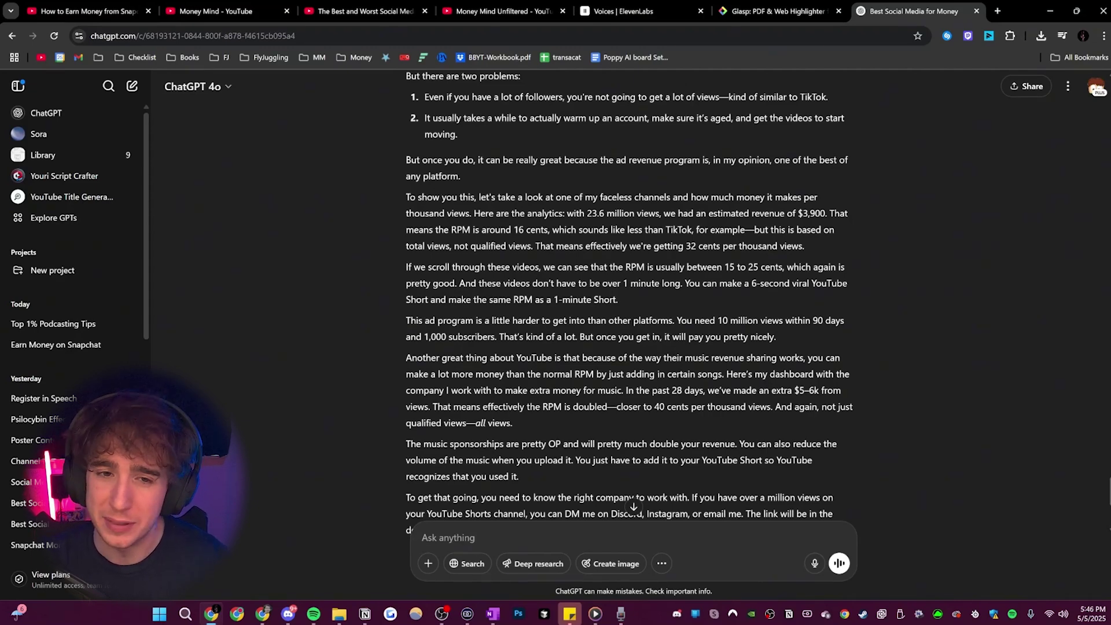
pyautogui.moveTo(423, 197); pyautogui.dragTo(468, 213)
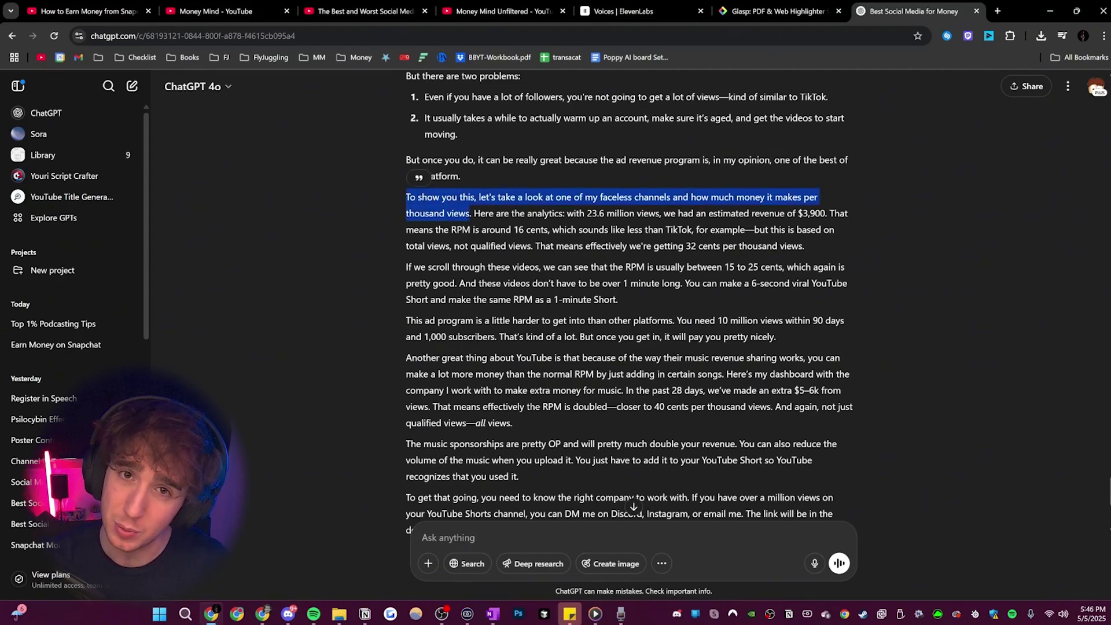
pyautogui.click(467, 213)
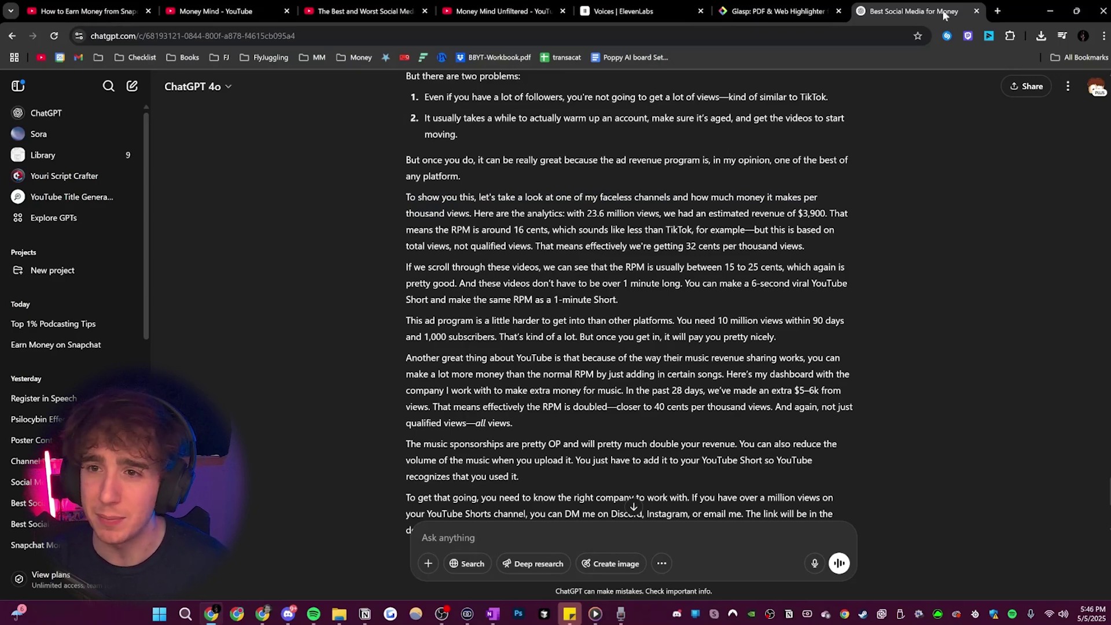
pyautogui.click(637, 11)
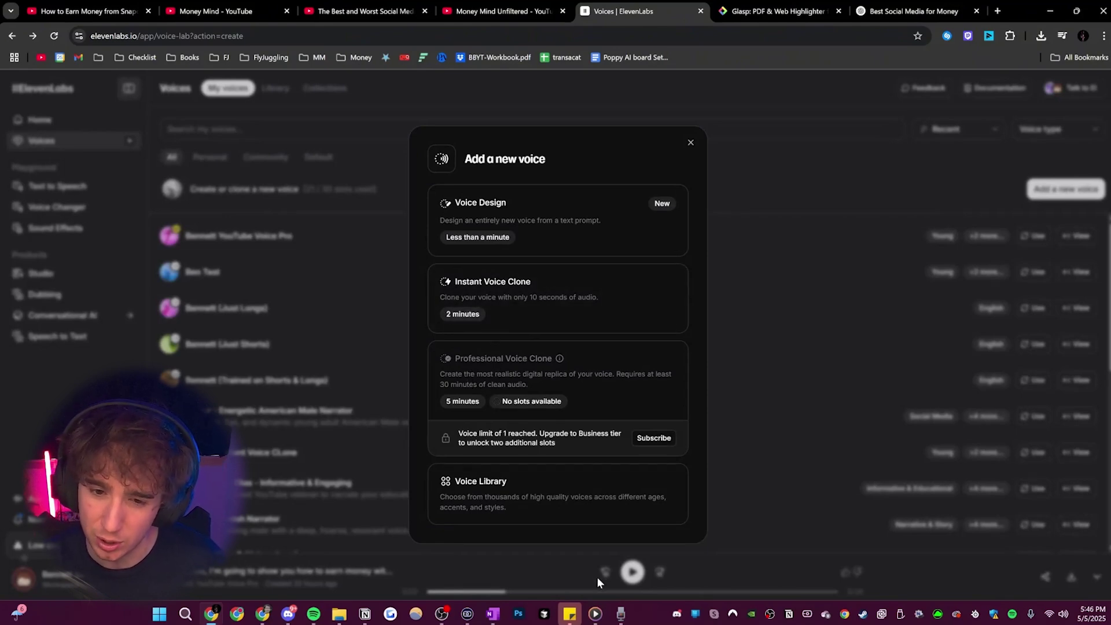
# Bring up Sound Recorder's recordings list, headed by the 14:08 Upbeat Training recording.
pyautogui.click(620, 613)
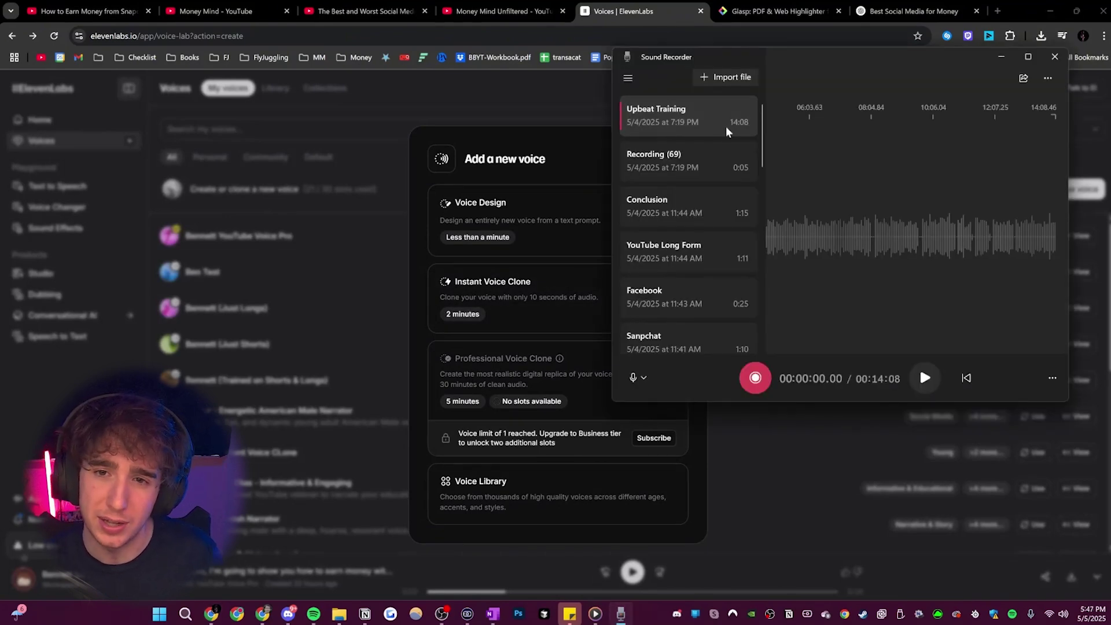